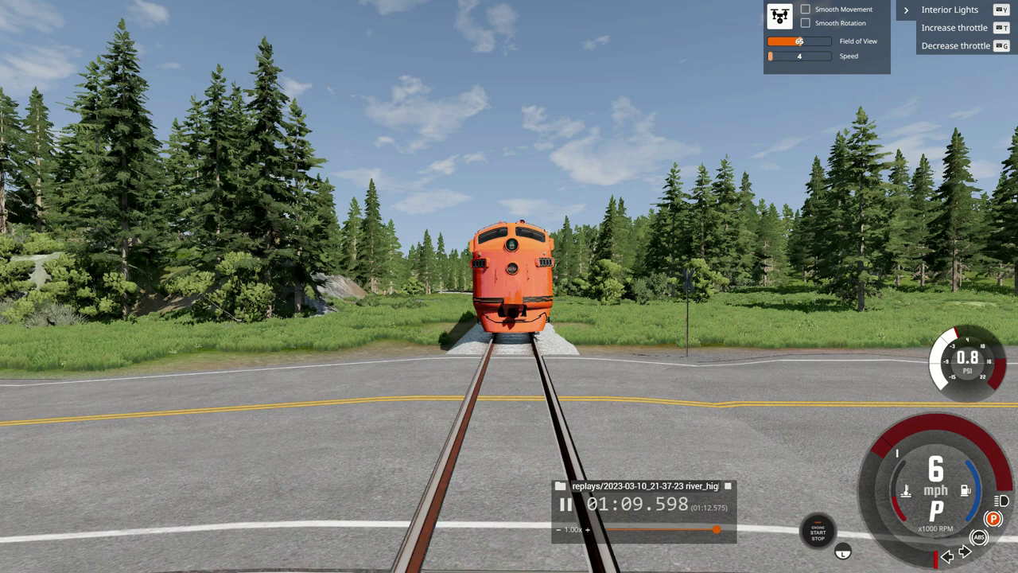
pyautogui.press('j')
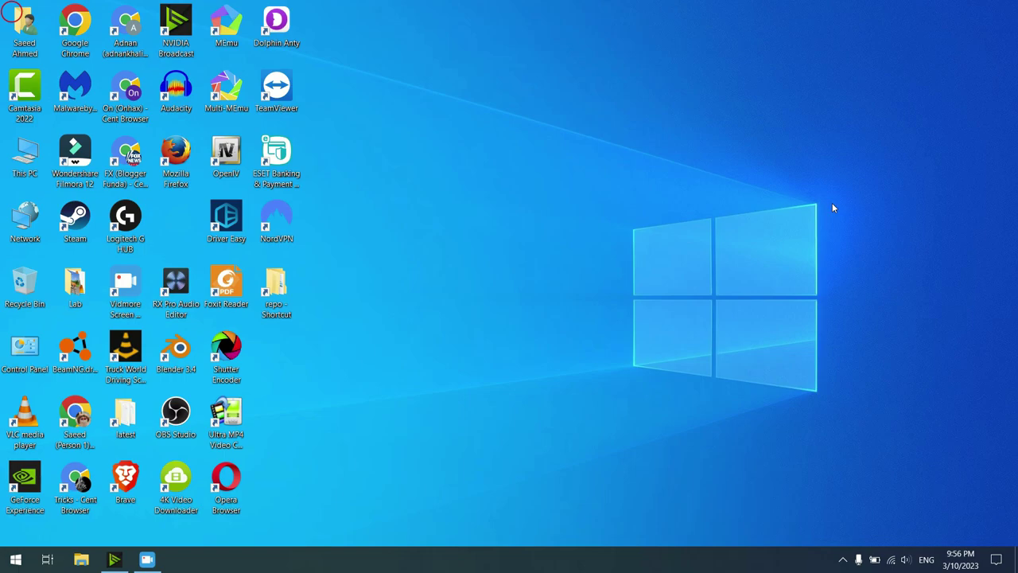
# Open YouTube in Chrome and search for "tiger green screen".
pyautogui.doubleClick(72, 416)
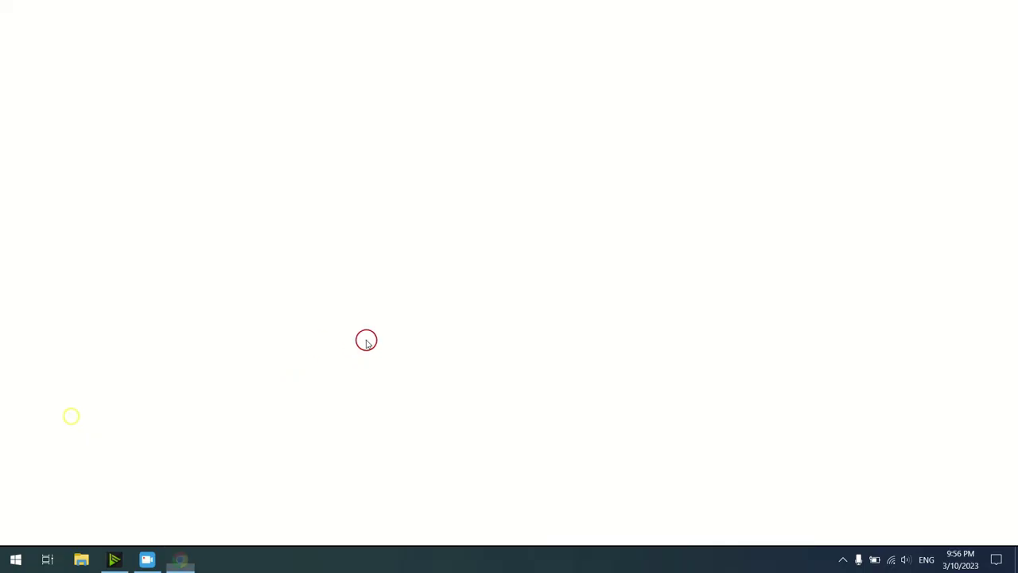
pyautogui.write('y')
pyautogui.click(383, 282)
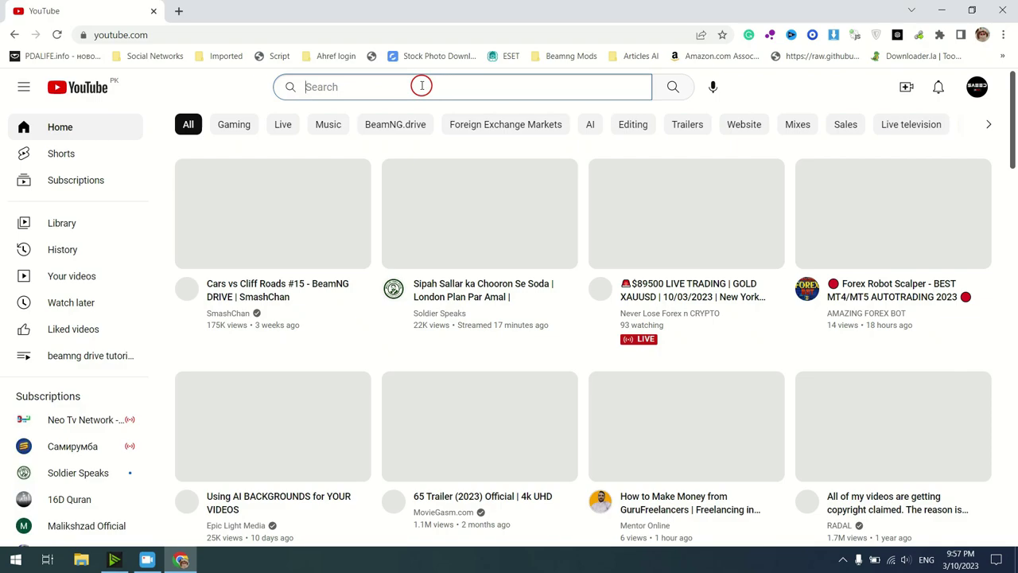
pyautogui.write('tiger')
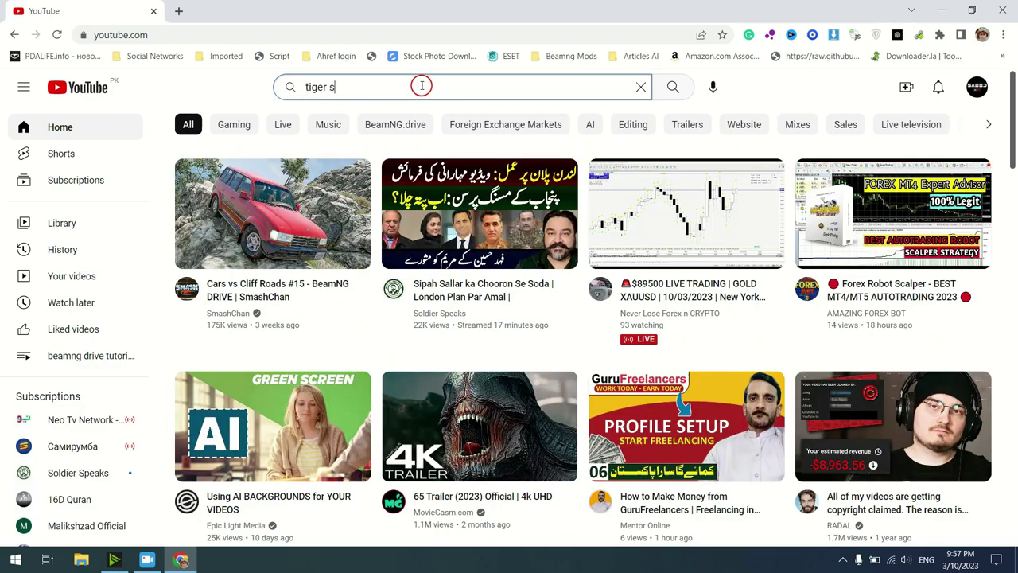
pyautogui.write(' gre')
pyautogui.click(573, 152)
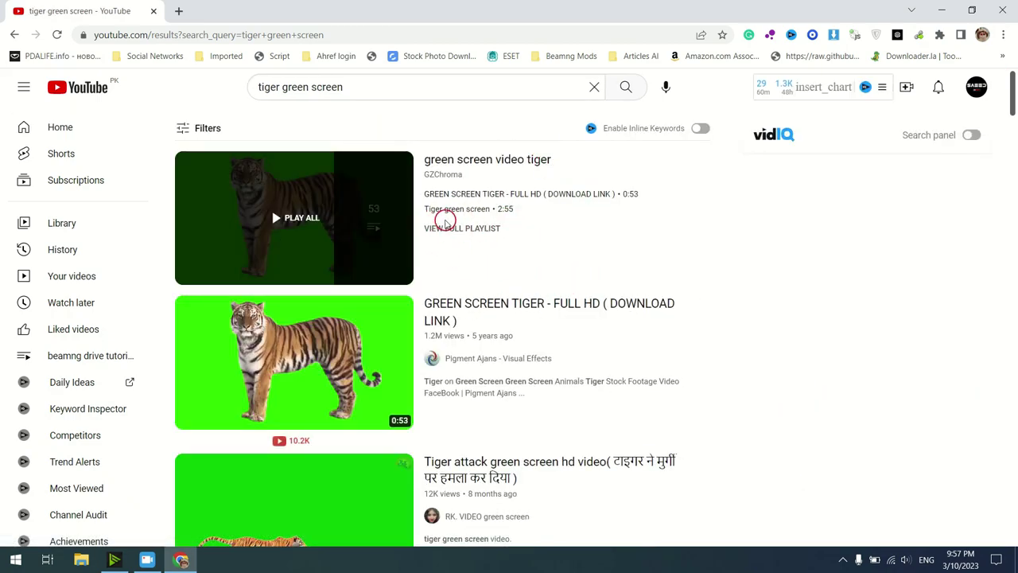
pyautogui.scroll(-2, 446, 239)
pyautogui.scroll(2, 437, 294)
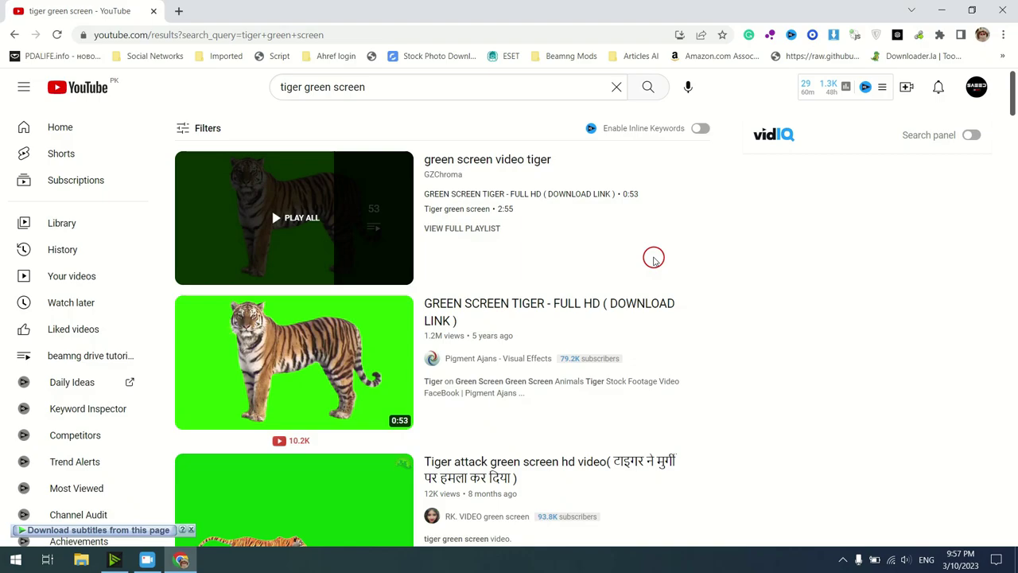
# Close the browser and create a new 16:9 project in Wondershare Filmora.
pyautogui.hotkey('alt', 'F4')
pyautogui.rightClick(677, 164)
pyautogui.click(706, 208)
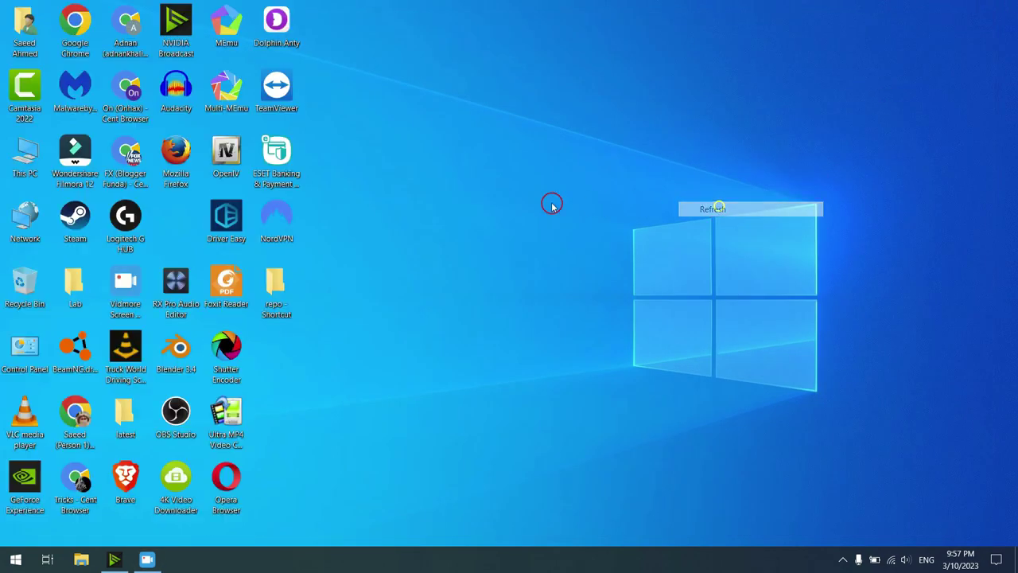
pyautogui.doubleClick(77, 158)
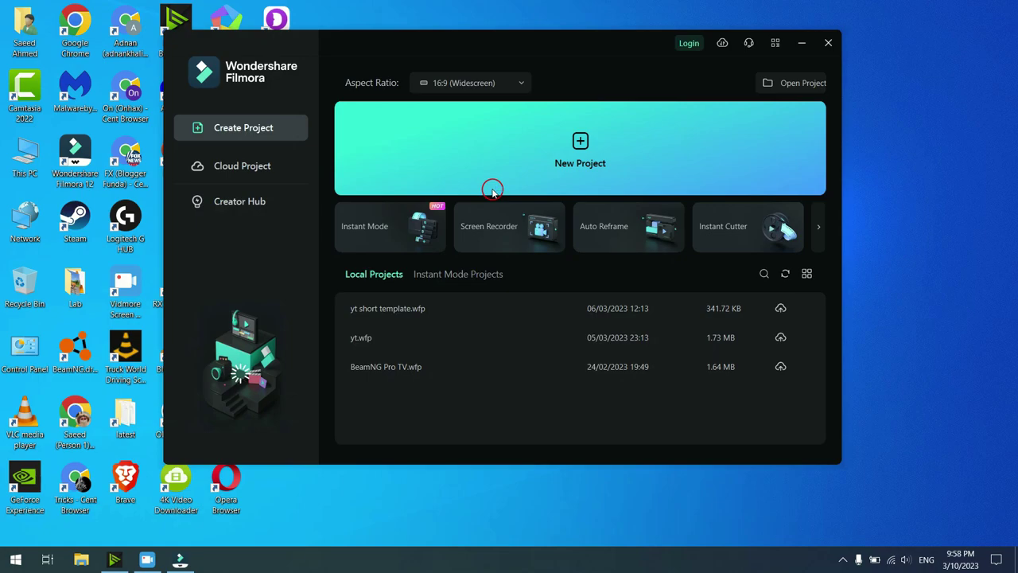
pyautogui.click(538, 153)
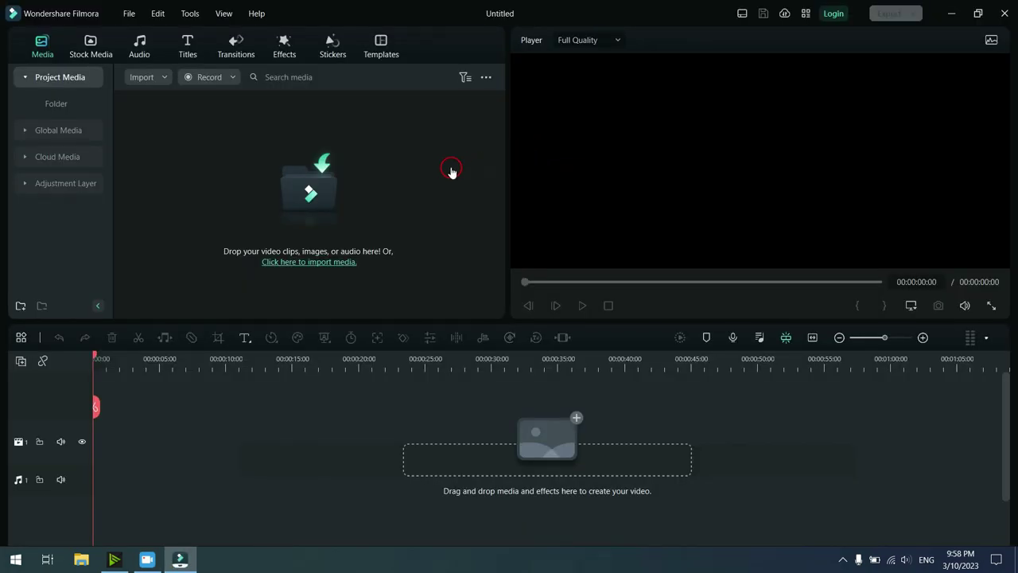
pyautogui.click(334, 187)
pyautogui.click(54, 112)
pyautogui.click(134, 111)
pyautogui.doubleClick(139, 97)
pyautogui.scroll(-6, 318, 183)
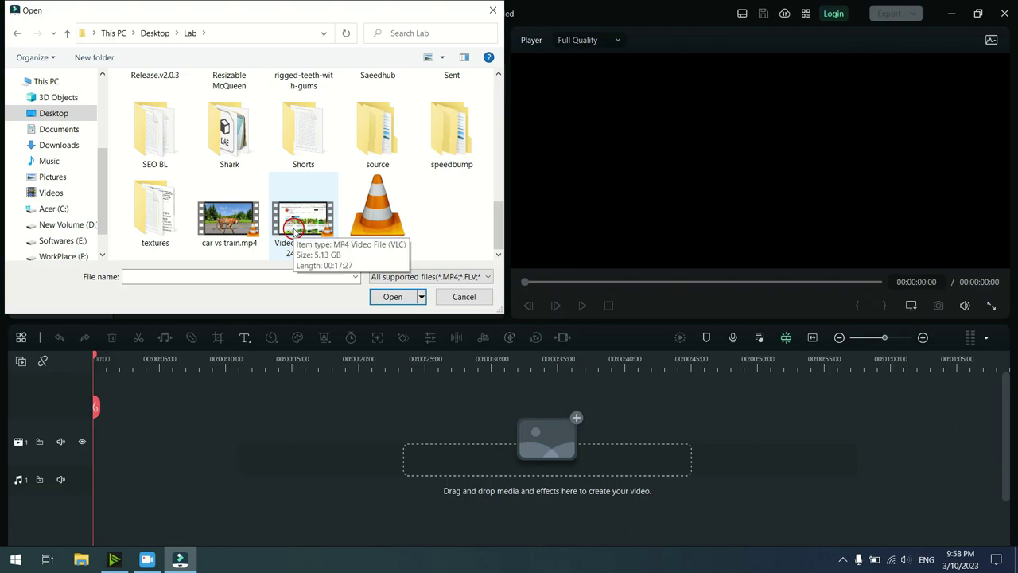
pyautogui.doubleClick(294, 229)
# Import the Tiger green screen video from the Video folder in Downloads into the project media.
pyautogui.rightClick(330, 216)
pyautogui.click(344, 230)
pyautogui.click(64, 145)
pyautogui.doubleClick(159, 127)
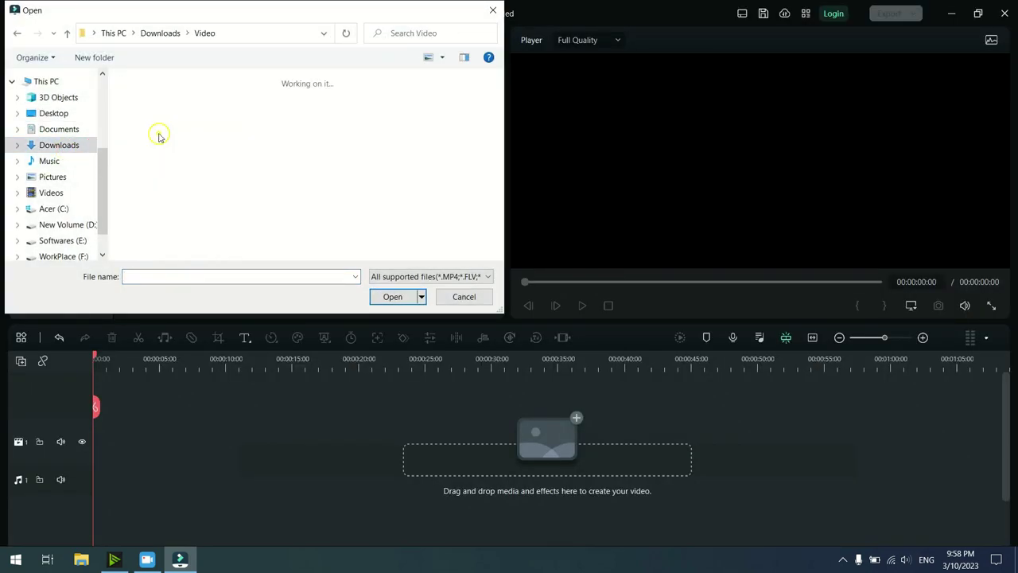
pyautogui.scroll(-3, 330, 176)
pyautogui.scroll(-10, 329, 177)
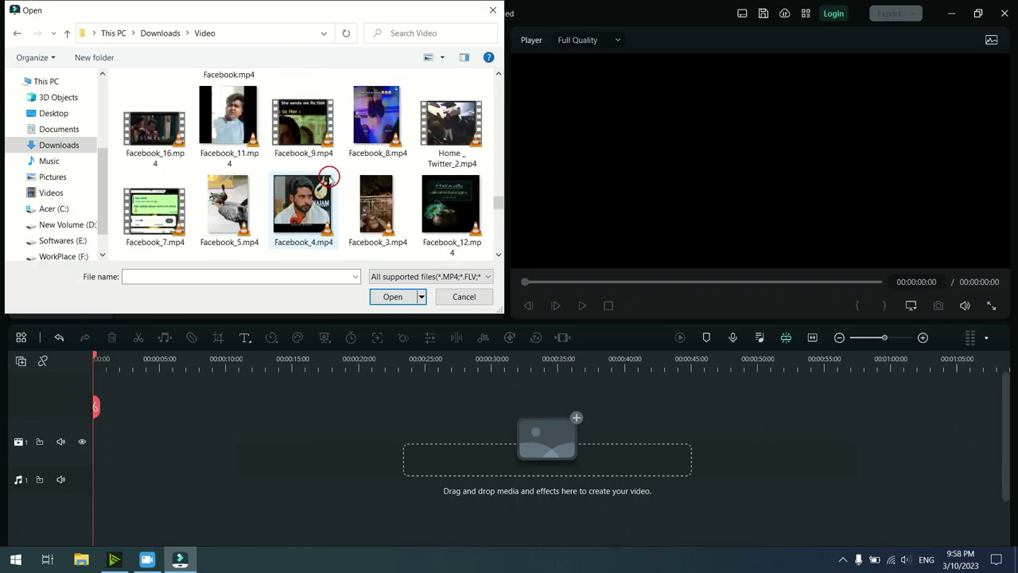
pyautogui.doubleClick(459, 95)
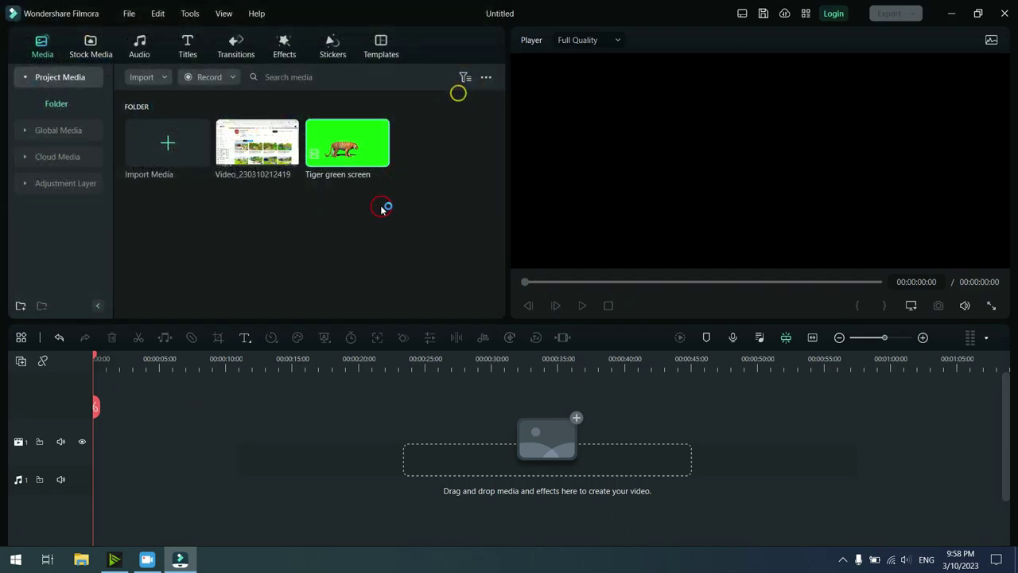
pyautogui.moveTo(273, 182); pyautogui.dragTo(98, 470)
pyautogui.click(386, 308)
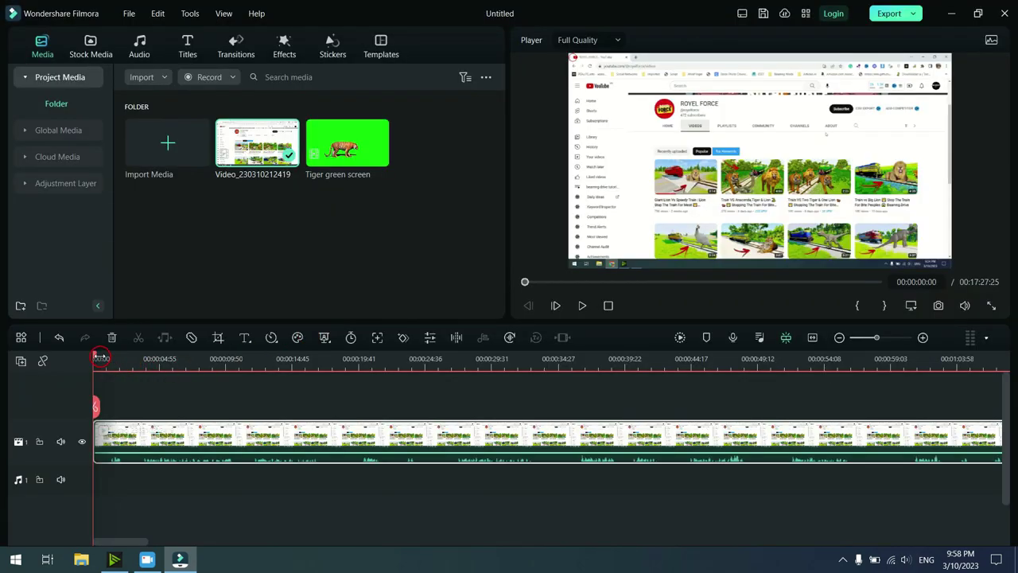
# Split the recording at 00:14:38:09, delete the part before it and move the rest to the timeline start.
pyautogui.click(553, 359)
pyautogui.moveTo(554, 360); pyautogui.dragTo(566, 361)
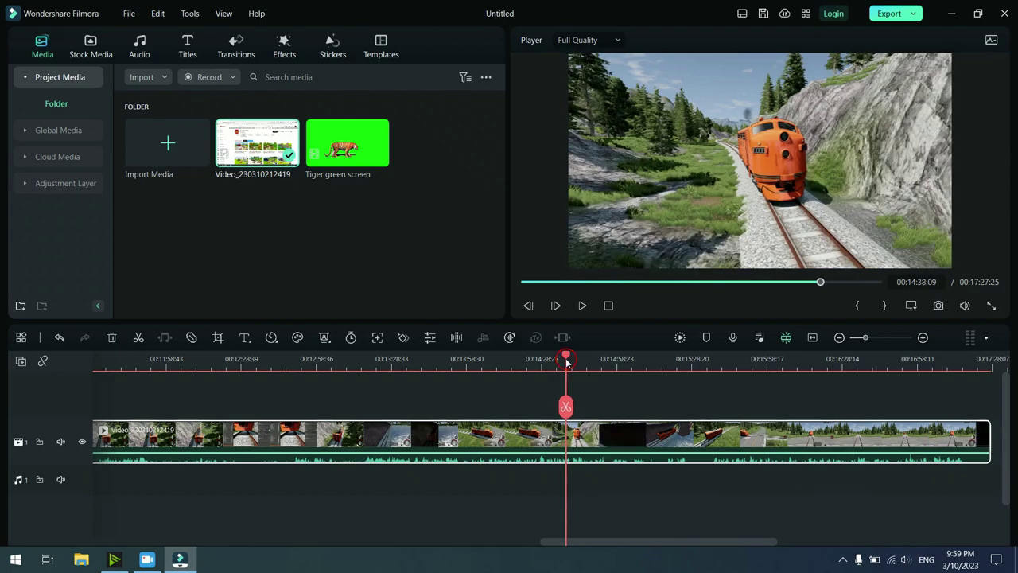
pyautogui.click(566, 405)
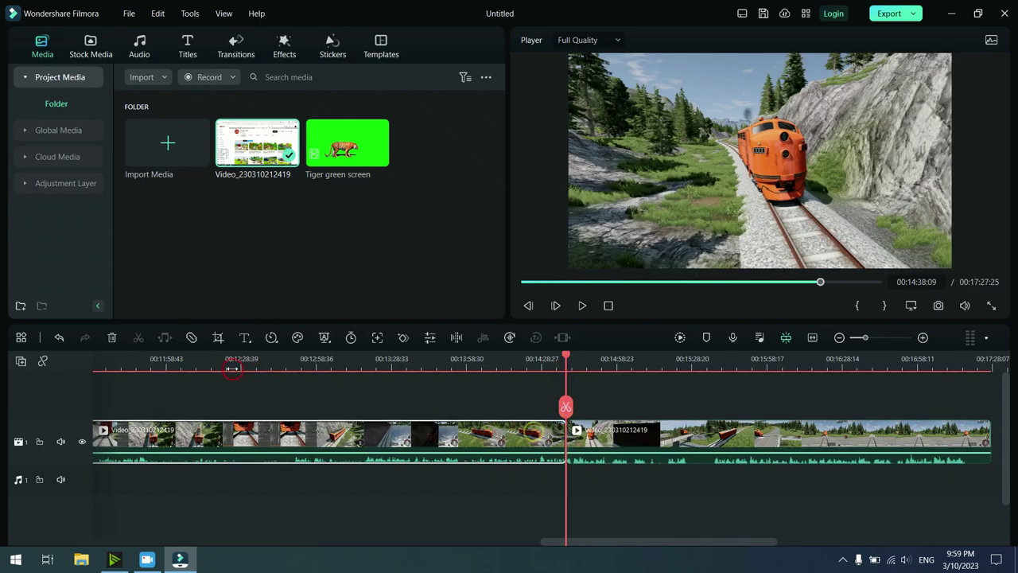
pyautogui.click(113, 338)
pyautogui.moveTo(598, 440); pyautogui.dragTo(52, 437)
pyautogui.click(844, 337)
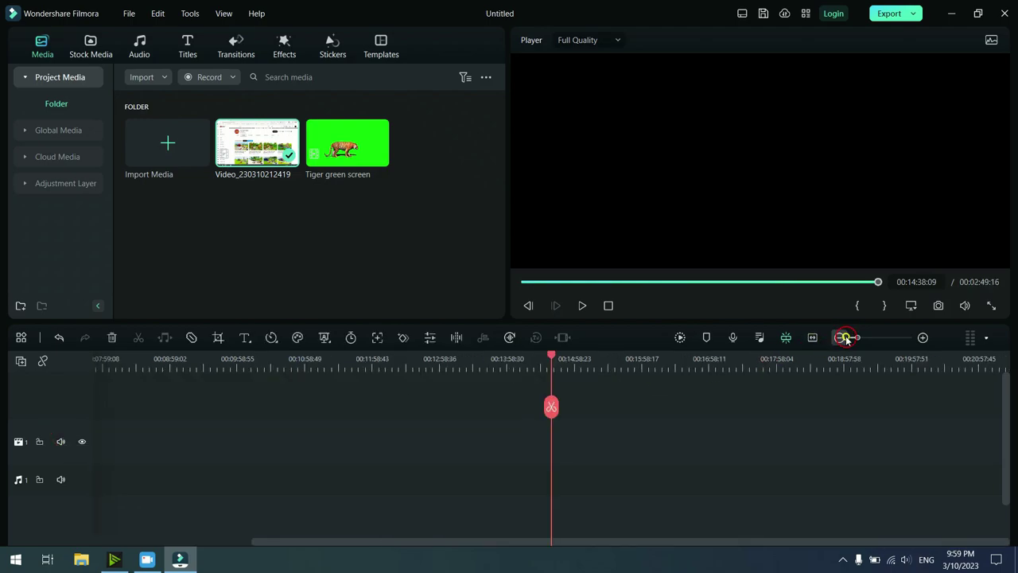
# Return the playhead to the timeline start and lower the clip's volume to -82 dB.
pyautogui.moveTo(551, 360); pyautogui.dragTo(4, 364)
pyautogui.click(922, 337)
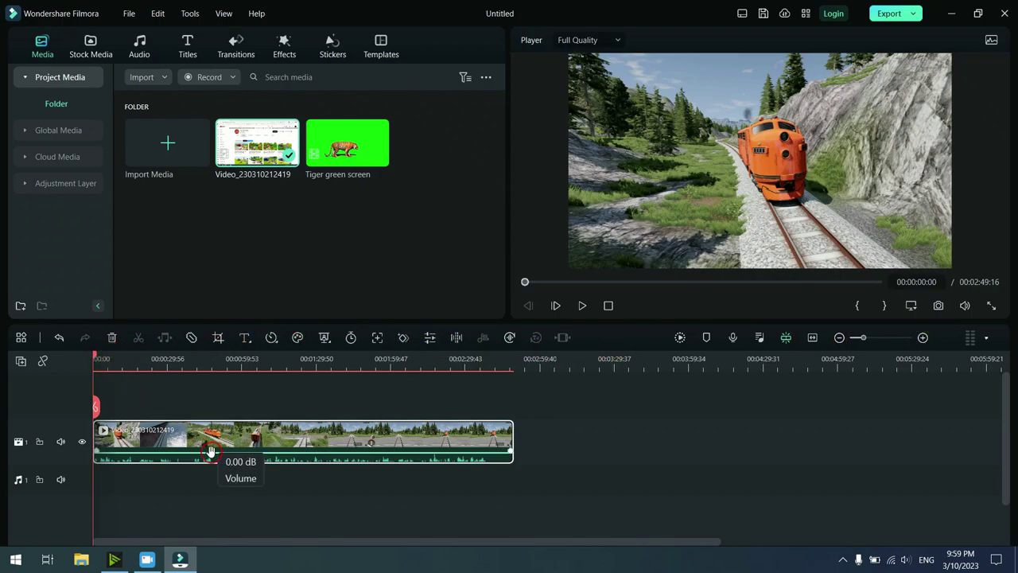
pyautogui.moveTo(210, 452); pyautogui.dragTo(211, 461)
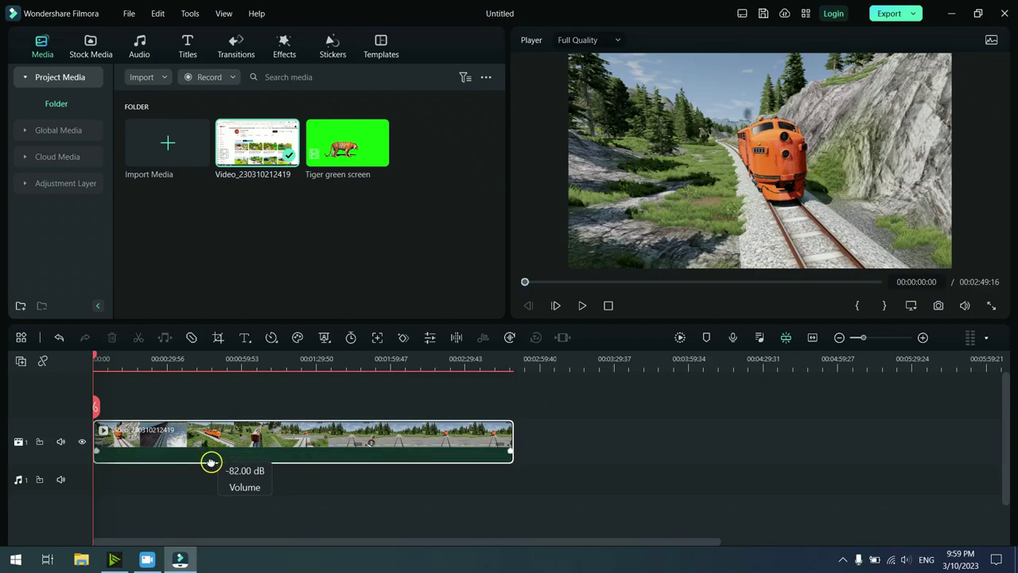
# Split the clip at 00:00:09:35 and 00:01:38:52, and move the middle segment out to the second video track.
pyautogui.moveTo(95, 358); pyautogui.dragTo(117, 366)
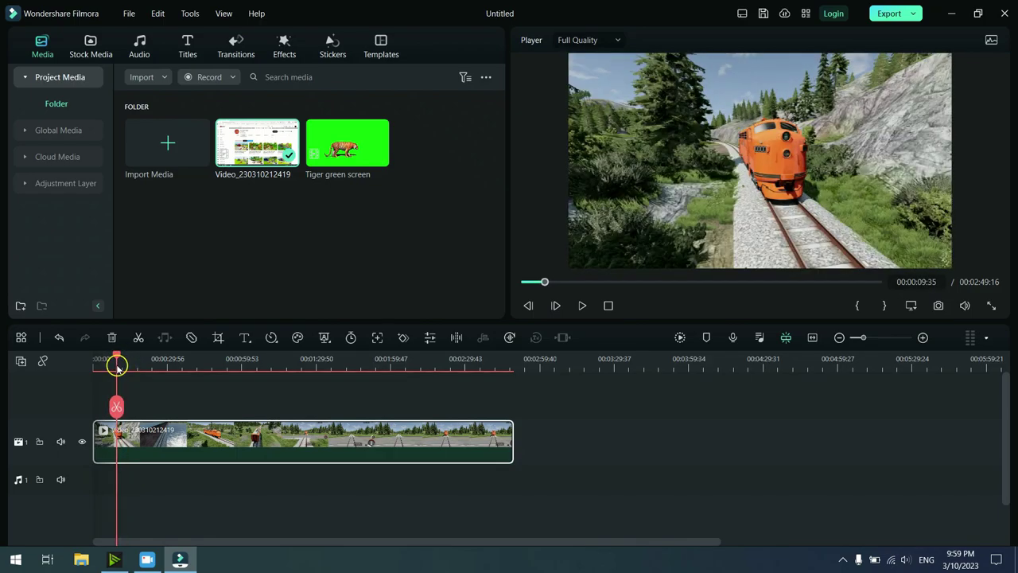
pyautogui.click(117, 405)
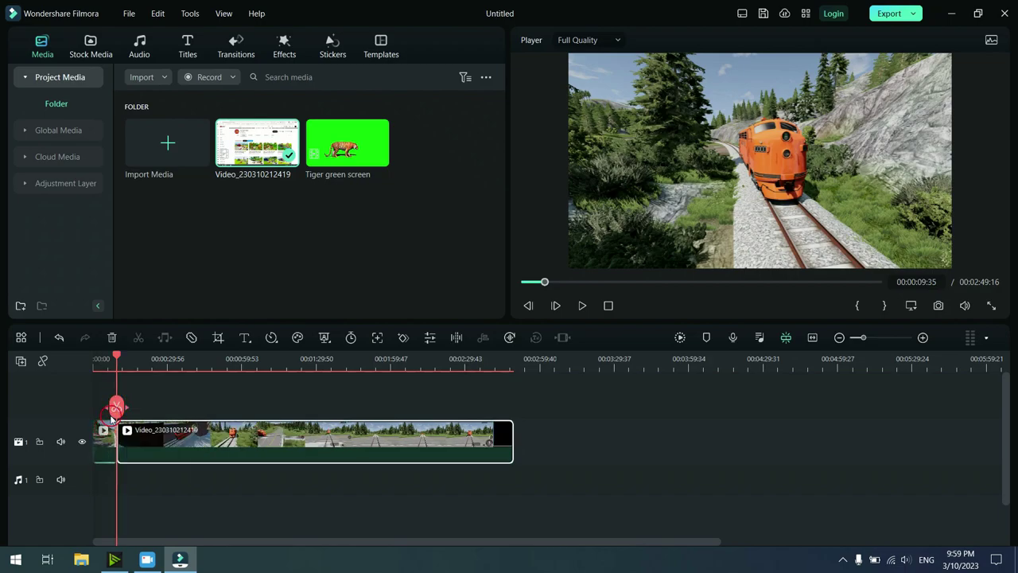
pyautogui.moveTo(119, 359); pyautogui.dragTo(340, 371)
pyautogui.click(341, 409)
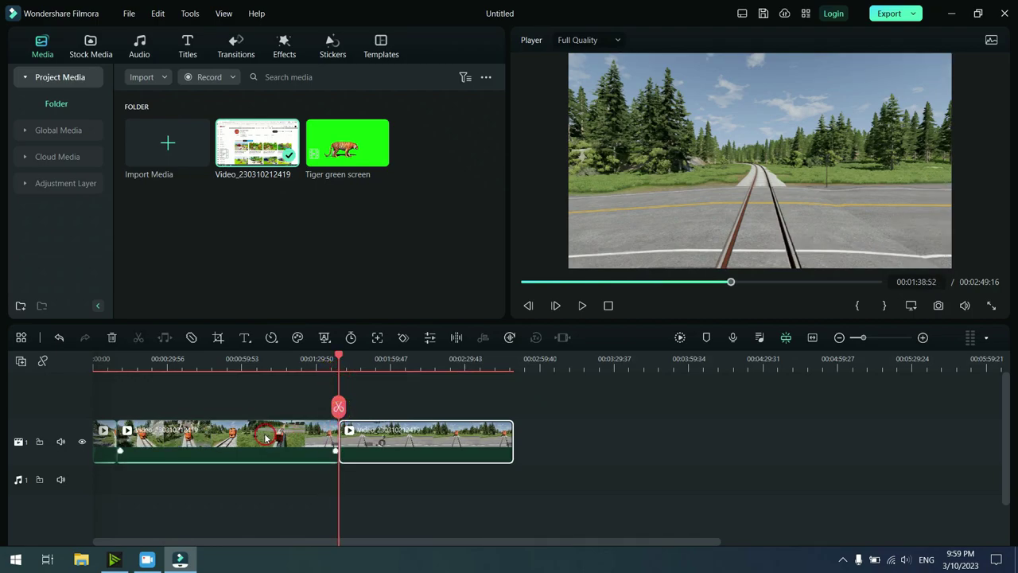
pyautogui.moveTo(254, 436); pyautogui.dragTo(680, 413)
# Split the empty crossing clip at 00:01:53:32 and move its short first part directly behind the opening train clip.
pyautogui.moveTo(339, 355); pyautogui.dragTo(376, 364)
pyautogui.click(376, 410)
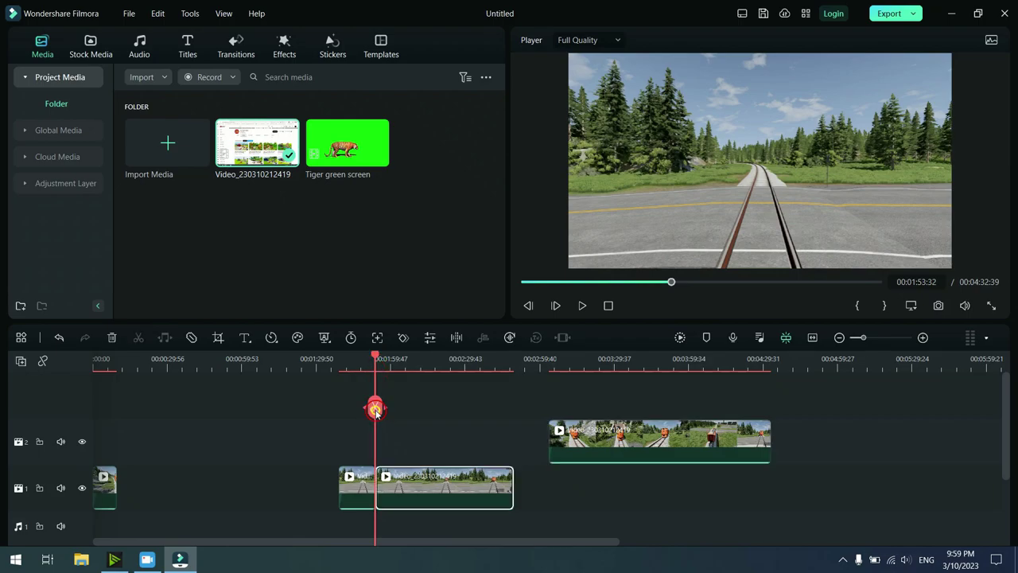
pyautogui.moveTo(351, 485); pyautogui.dragTo(128, 476)
pyautogui.click(296, 390)
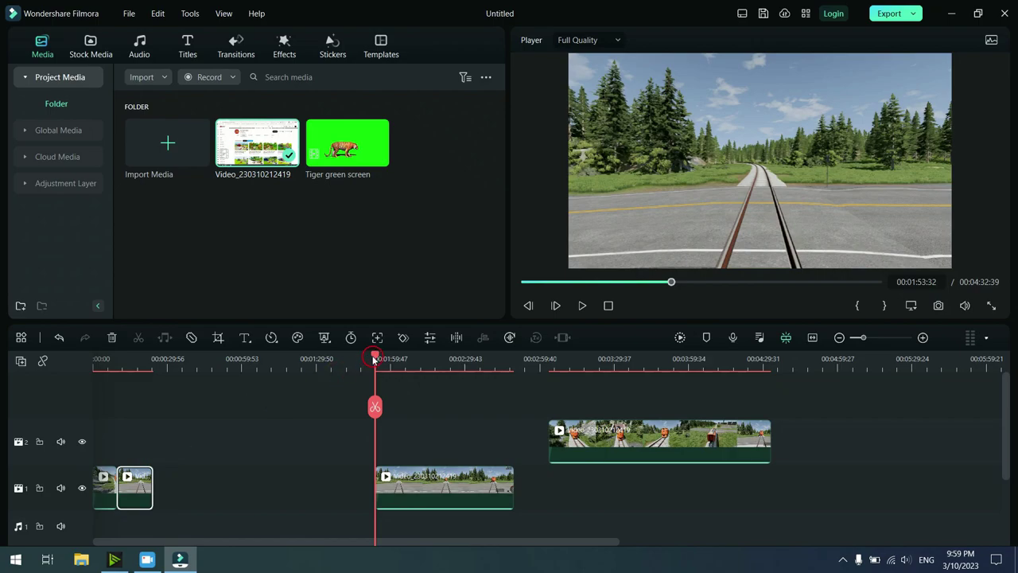
# Place the Tiger green screen clip on the second track above the short crossing clip and enable its Chroma Key.
pyautogui.moveTo(374, 358); pyautogui.dragTo(111, 362)
pyautogui.moveTo(335, 151); pyautogui.dragTo(167, 443)
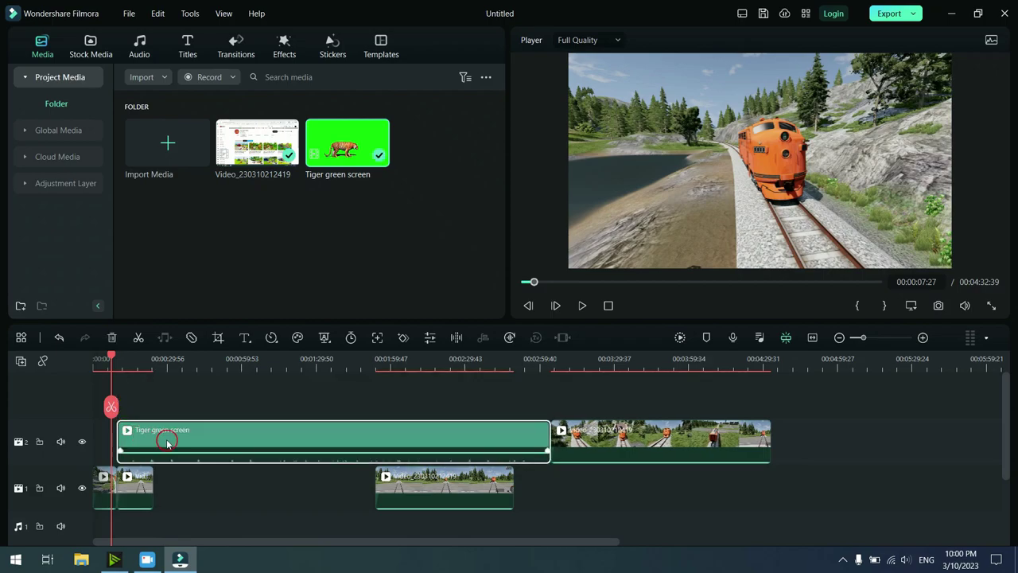
pyautogui.doubleClick(167, 438)
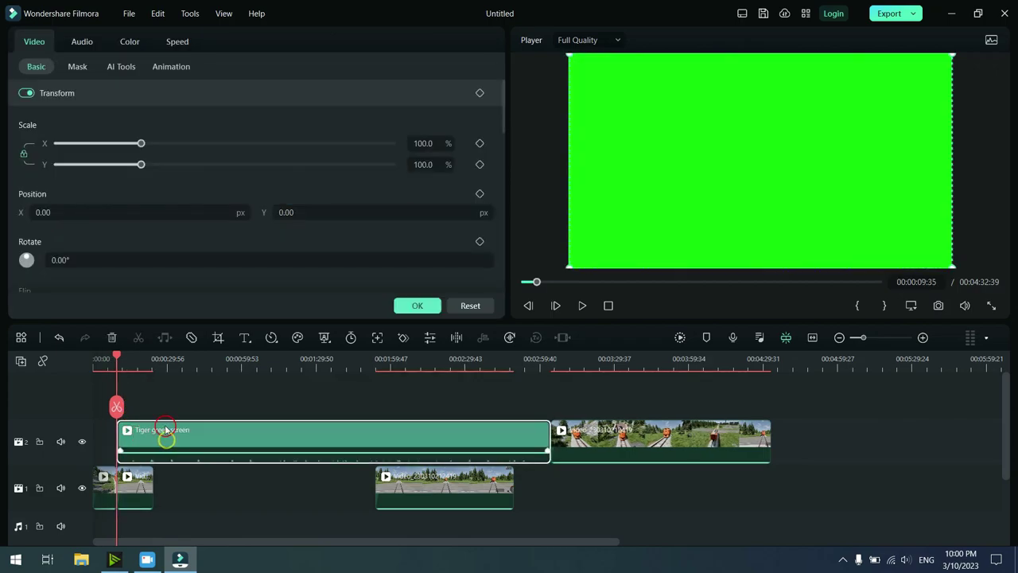
pyautogui.click(119, 70)
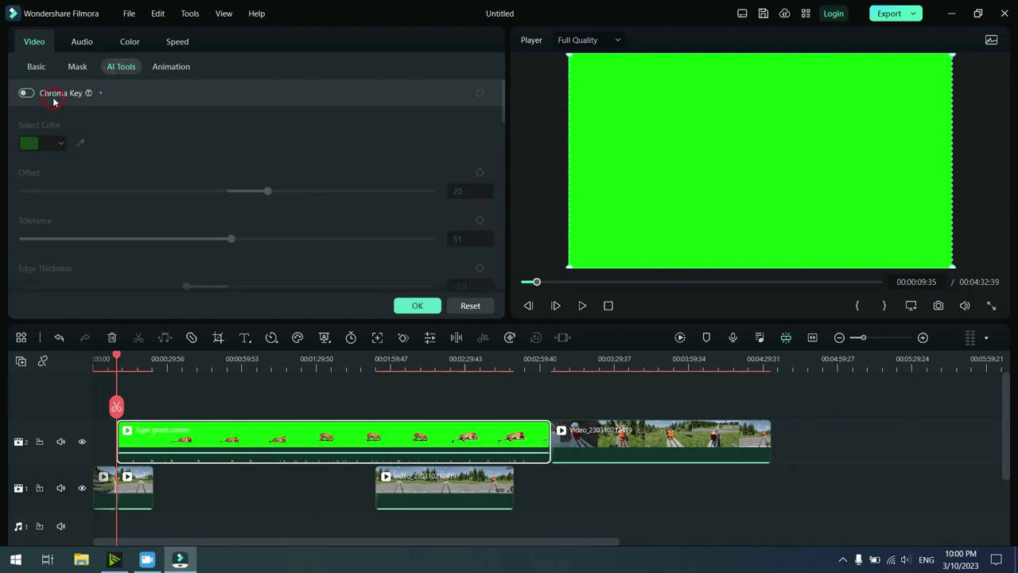
pyautogui.click(28, 93)
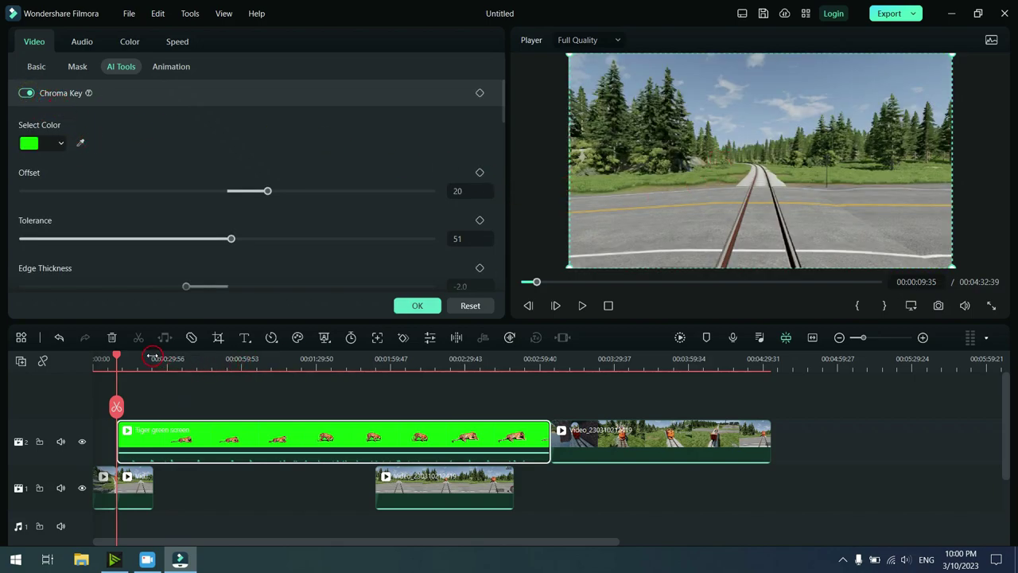
# Trim the end of the tiger clip to match the end of the short crossing clip below it.
pyautogui.moveTo(116, 360); pyautogui.dragTo(158, 372)
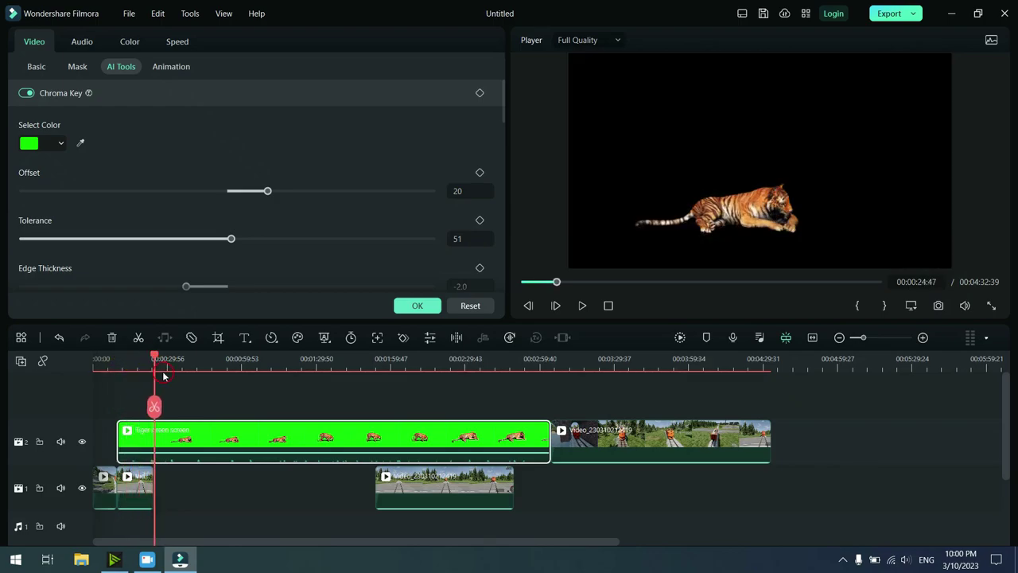
pyautogui.moveTo(549, 433); pyautogui.dragTo(155, 432)
pyautogui.moveTo(153, 365)
pyautogui.mouseDown()
pyautogui.moveTo(97, 364)
pyautogui.moveTo(143, 370)
pyautogui.mouseUp()
# Move the remaining crossing clip further along the first track and bring the long train clip down in front of it.
pyautogui.scroll(-1, 443, 439)
pyautogui.moveTo(420, 467); pyautogui.dragTo(785, 465)
pyautogui.moveTo(657, 416); pyautogui.dragTo(381, 464)
# Split the long train clip at 00:01:37:07, delete its first part and move the rest directly behind the short crossing clip.
pyautogui.moveTo(142, 359); pyautogui.dragTo(325, 364)
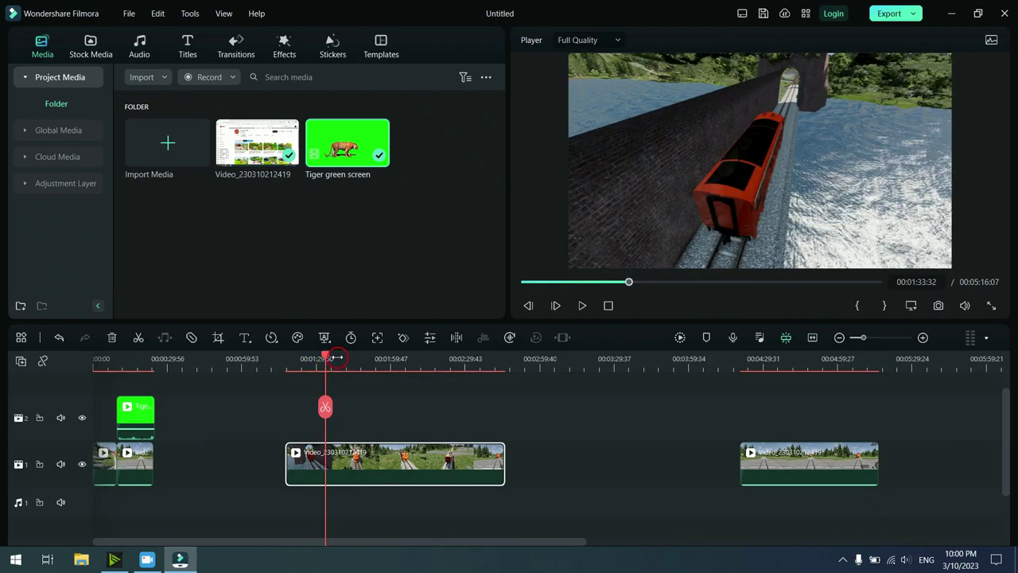
pyautogui.click(581, 305)
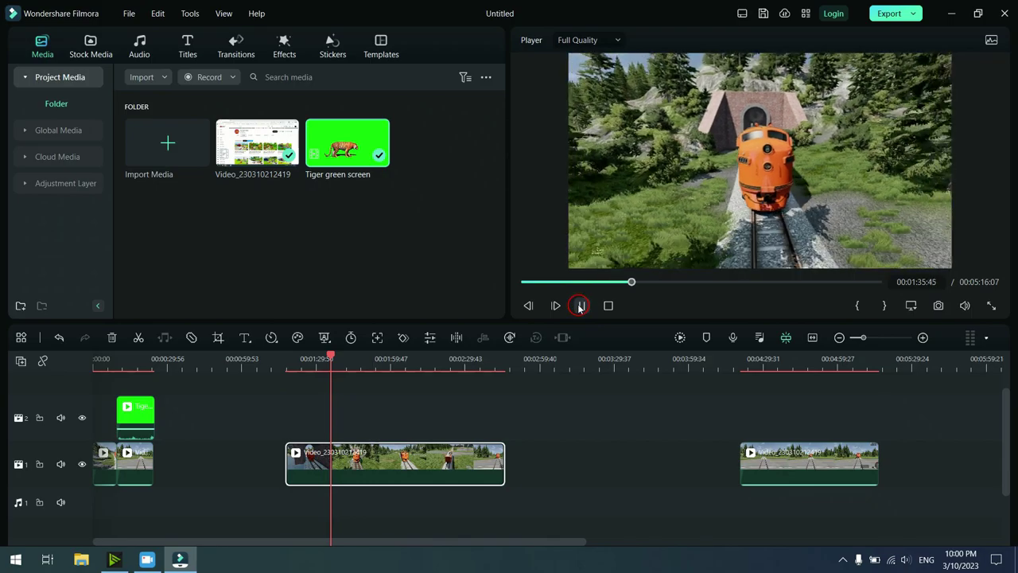
pyautogui.click(579, 305)
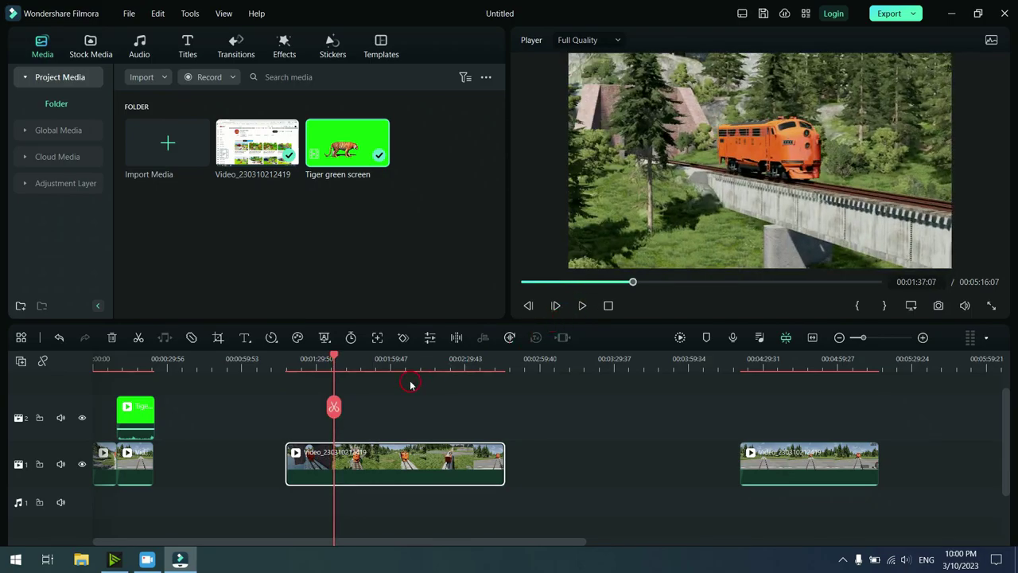
pyautogui.click(335, 407)
pyautogui.click(307, 464)
pyautogui.rightClick(308, 463)
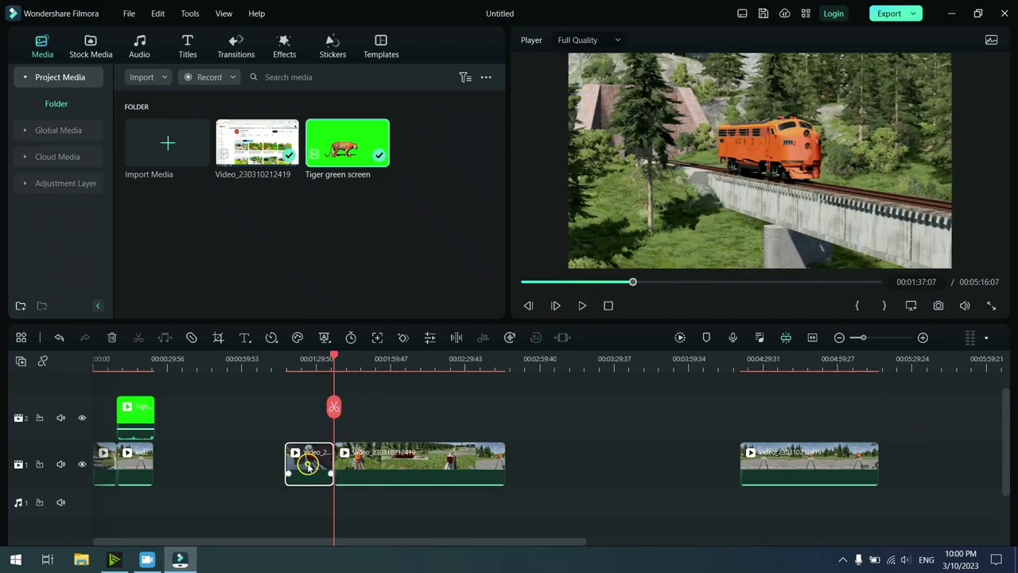
pyautogui.click(383, 148)
pyautogui.moveTo(331, 465); pyautogui.dragTo(201, 465)
# Play back the transition from the tiger scene into the long train clip, pausing at 00:00:31:24.
pyautogui.moveTo(235, 364); pyautogui.dragTo(144, 360)
pyautogui.click(594, 309)
pyautogui.click(587, 305)
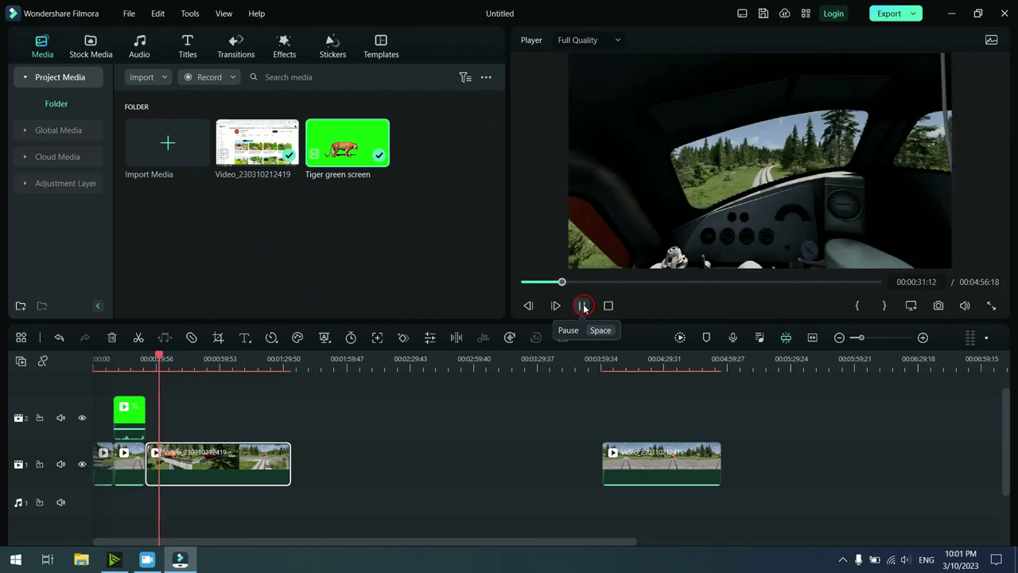
pyautogui.click(584, 307)
pyautogui.click(924, 339)
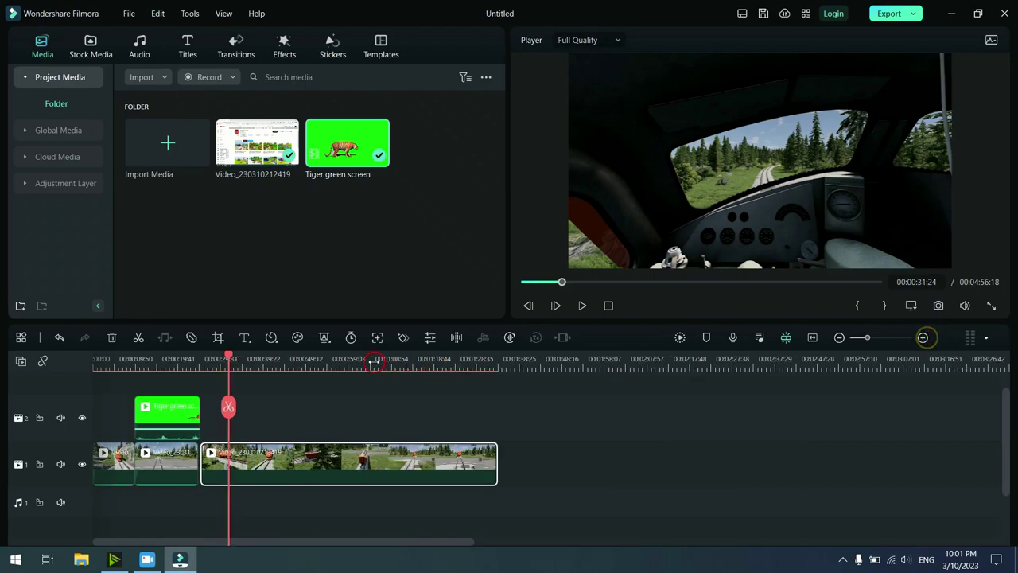
# Split the long train clip at 00:00:30:45 and move its second part further along the first track.
pyautogui.moveTo(229, 356); pyautogui.dragTo(226, 358)
pyautogui.click(229, 411)
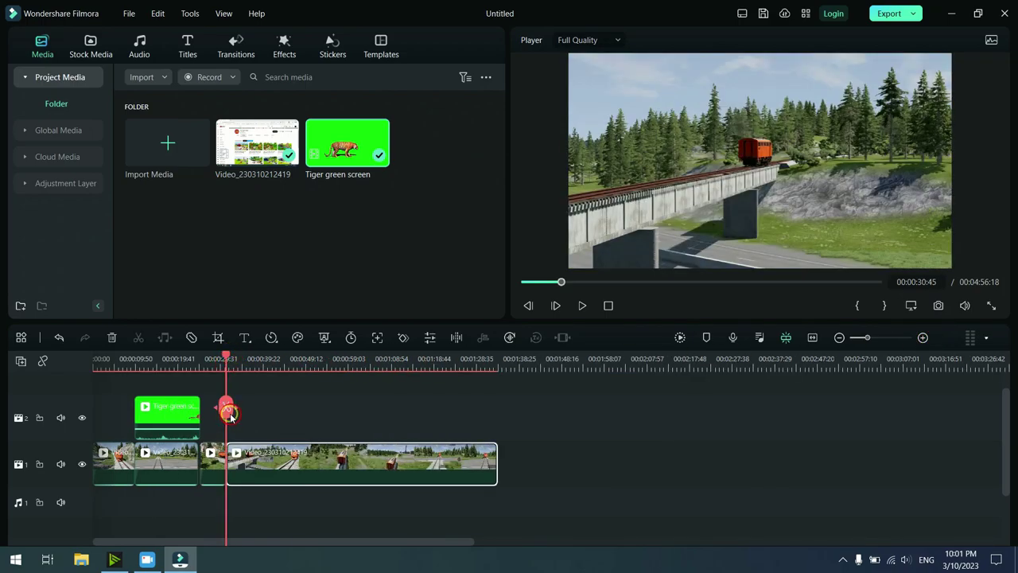
pyautogui.moveTo(338, 460); pyautogui.dragTo(673, 460)
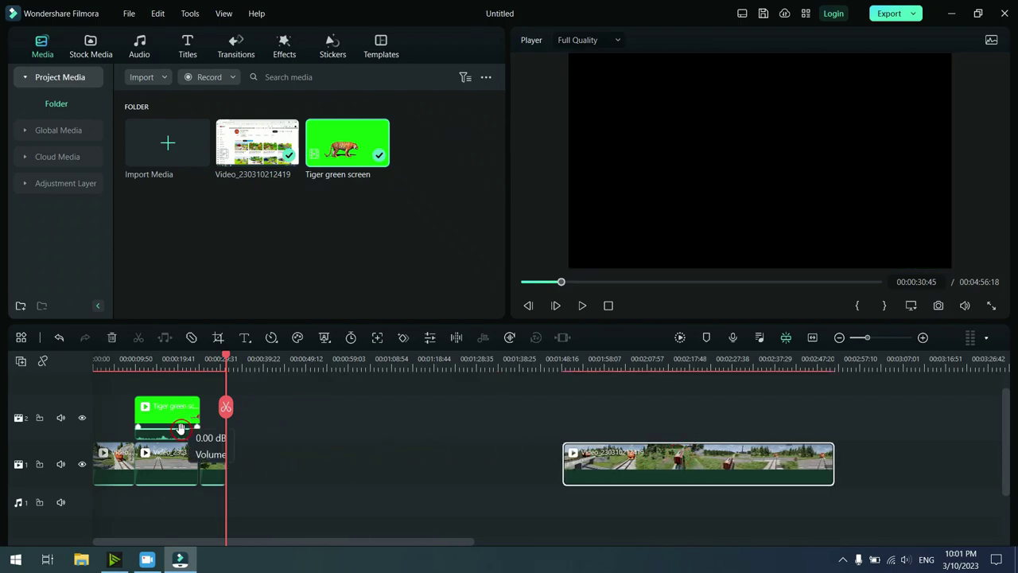
# Paste a copy of the tiger clip and its crossing background directly behind the short train clip, and play back the new section.
pyautogui.click(169, 467)
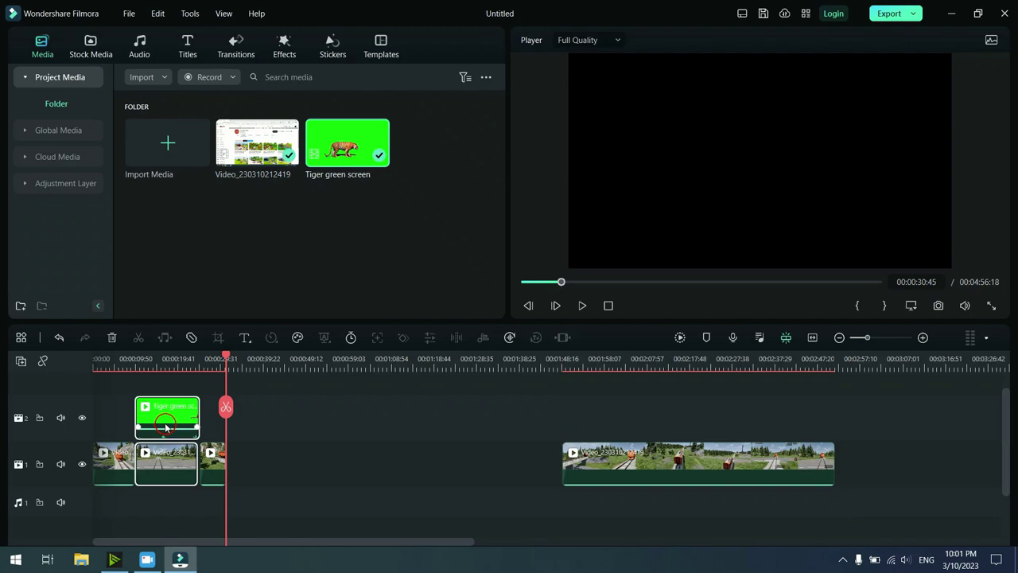
pyautogui.hotkey('ctrl', 'c')
pyautogui.hotkey('ctrl', 'v')
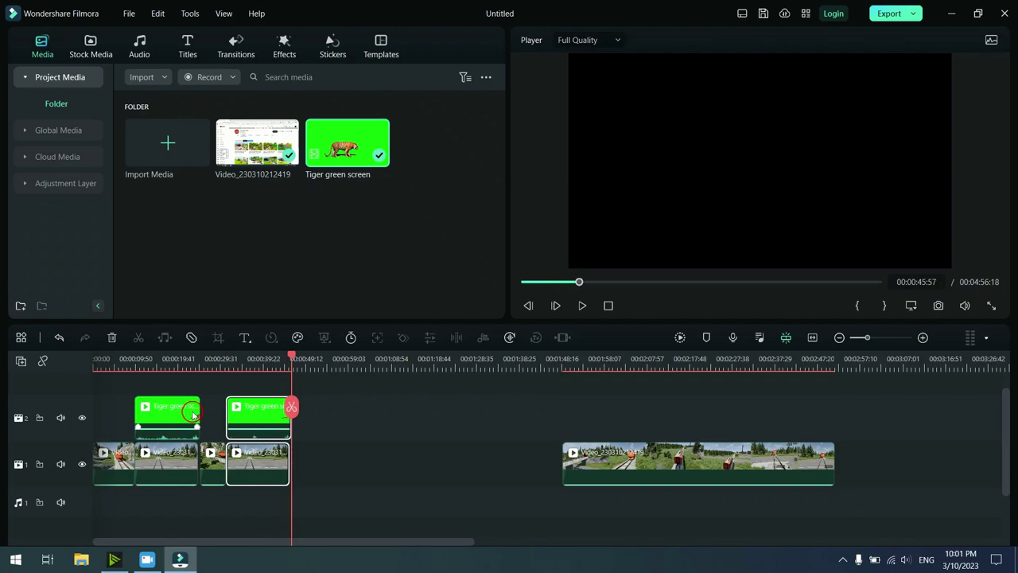
pyautogui.moveTo(288, 363); pyautogui.dragTo(194, 367)
pyautogui.click(585, 305)
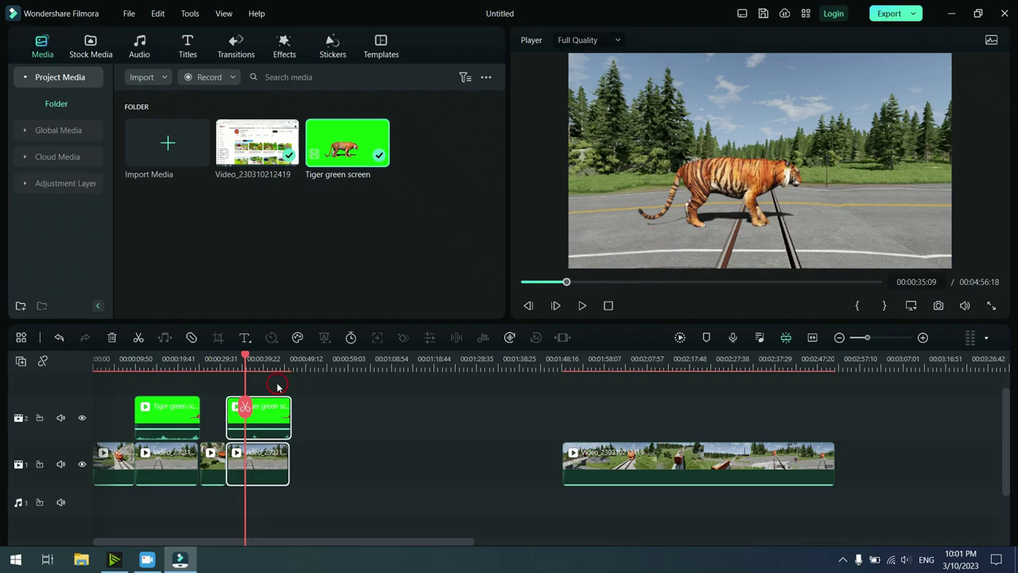
# Extend the copied crossing and tiger clips, and trim the copied tiger's start so that it begins lying down where the crossing clip starts.
pyautogui.click(290, 414)
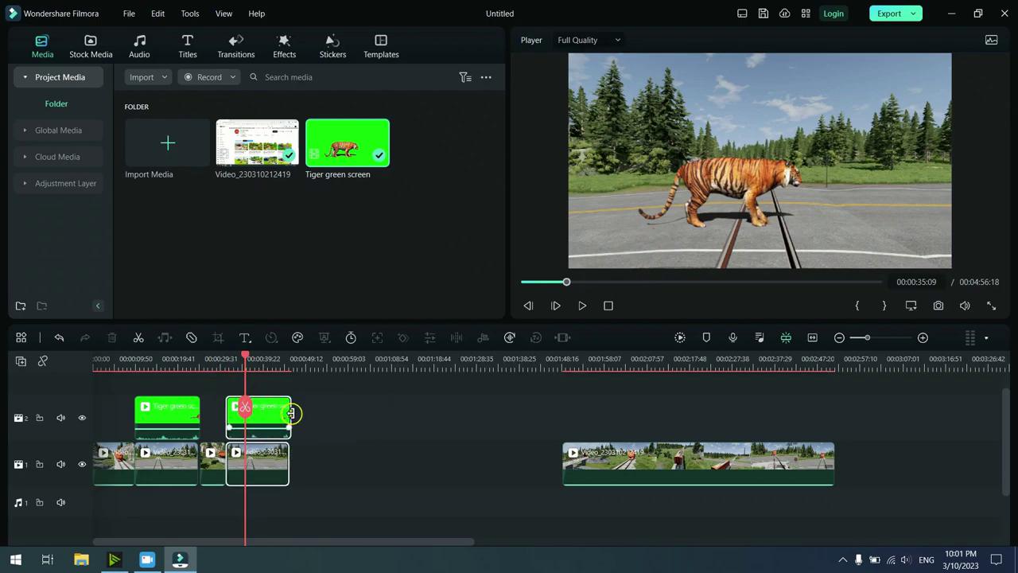
pyautogui.moveTo(292, 413); pyautogui.dragTo(325, 415)
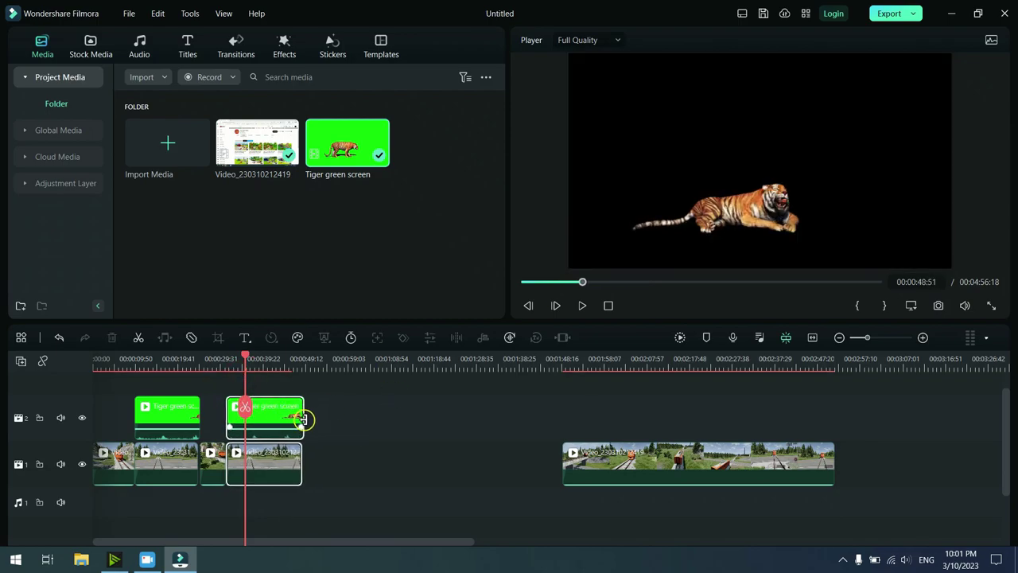
pyautogui.click(294, 414)
pyautogui.moveTo(295, 414); pyautogui.dragTo(444, 415)
pyautogui.click(269, 424)
pyautogui.moveTo(229, 414); pyautogui.dragTo(260, 419)
pyautogui.click(353, 419)
# Trim the end of the copied tiger clip to match the crossing clip below it, and move the long train clip directly behind them.
pyautogui.moveTo(248, 358)
pyautogui.mouseDown()
pyautogui.moveTo(221, 360)
pyautogui.moveTo(235, 362)
pyautogui.mouseUp()
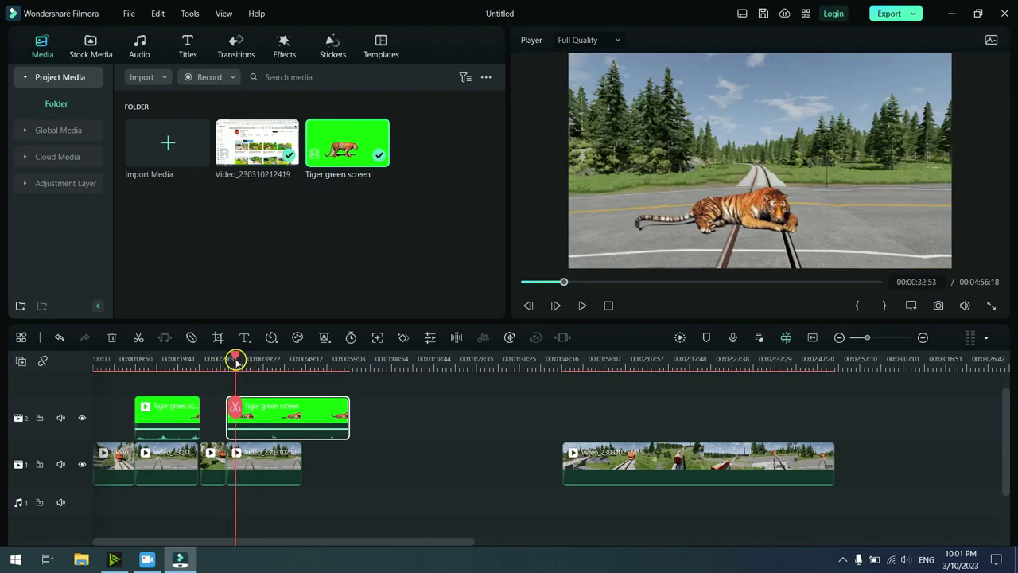
pyautogui.moveTo(265, 362)
pyautogui.mouseDown()
pyautogui.moveTo(311, 363)
pyautogui.moveTo(269, 362)
pyautogui.mouseUp()
pyautogui.click(312, 418)
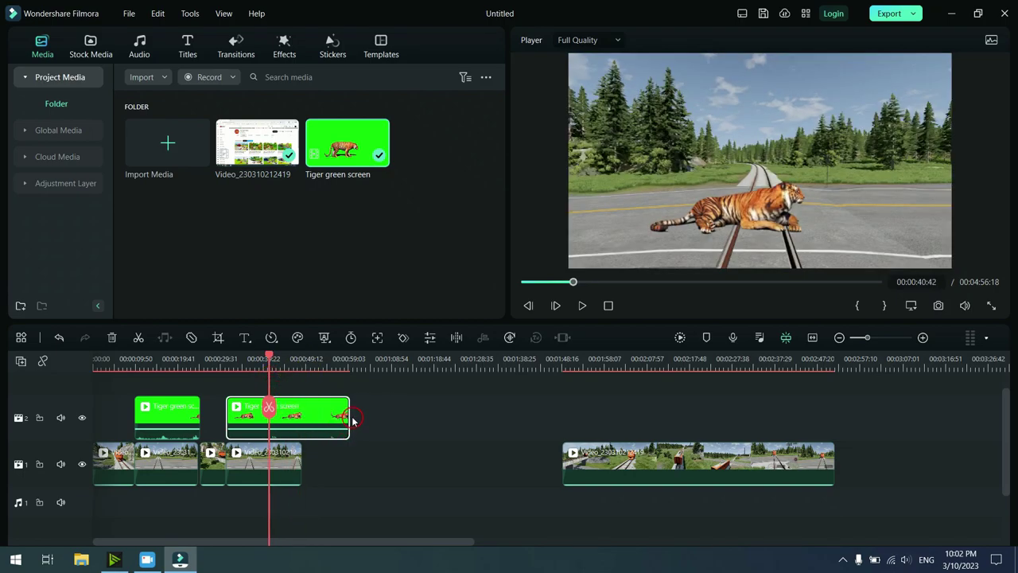
pyautogui.moveTo(347, 414); pyautogui.dragTo(301, 413)
pyautogui.moveTo(624, 471); pyautogui.dragTo(370, 461)
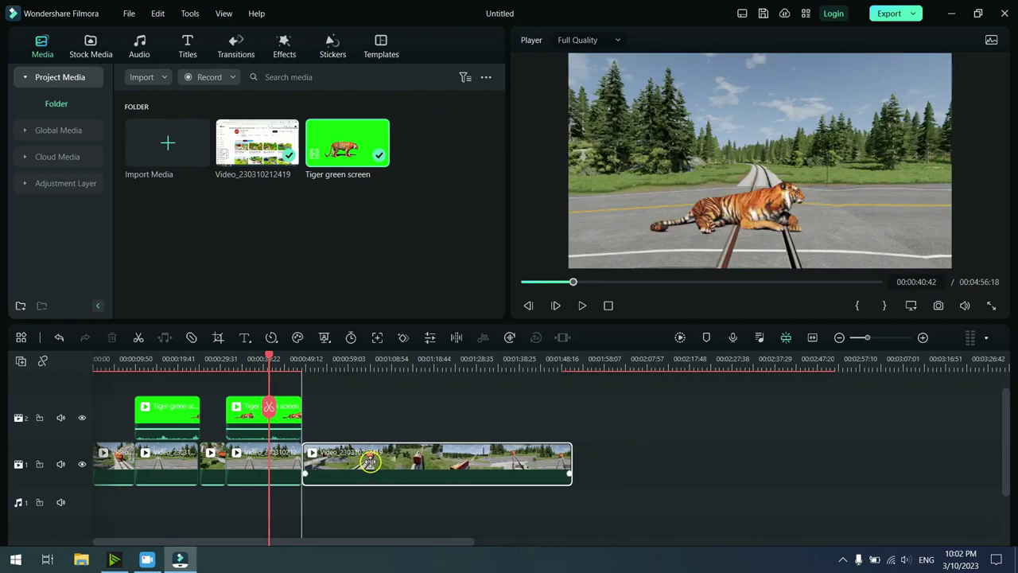
# Extend the end of the long train clip, split it and remove footage so that a short crossing piece follows the copied crossing clip.
pyautogui.moveTo(269, 363); pyautogui.dragTo(502, 339)
pyautogui.moveTo(571, 460); pyautogui.dragTo(737, 461)
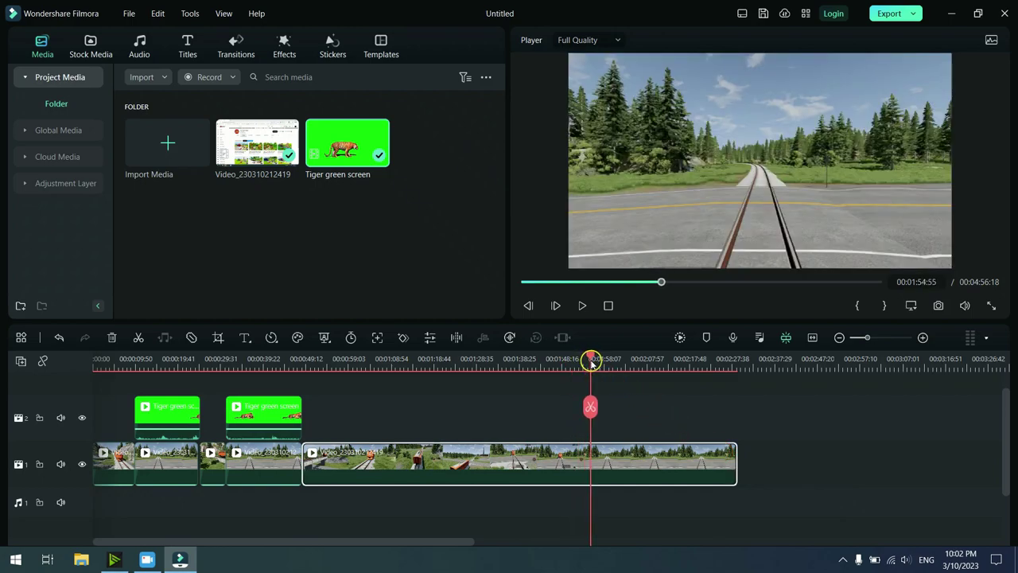
pyautogui.moveTo(601, 363); pyautogui.dragTo(680, 383)
pyautogui.click(677, 411)
pyautogui.rightClick(589, 458)
pyautogui.click(649, 159)
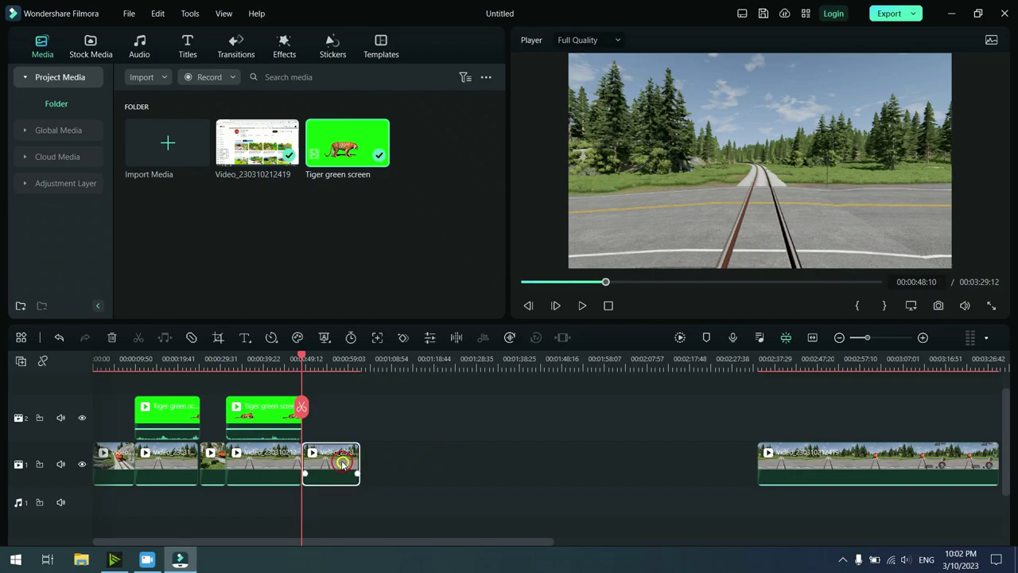
# Extend the second tiger clip to the end of the short crossing piece with the approaching train, and check the overlay at 00:00:54:56.
pyautogui.moveTo(304, 360); pyautogui.dragTo(334, 373)
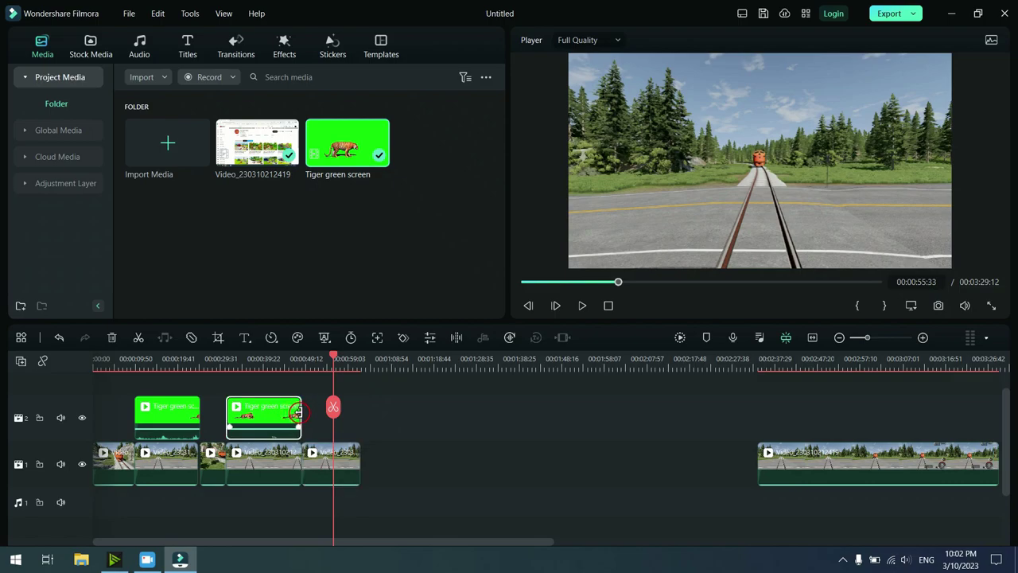
pyautogui.moveTo(296, 411); pyautogui.dragTo(358, 412)
pyautogui.moveTo(334, 360); pyautogui.dragTo(332, 380)
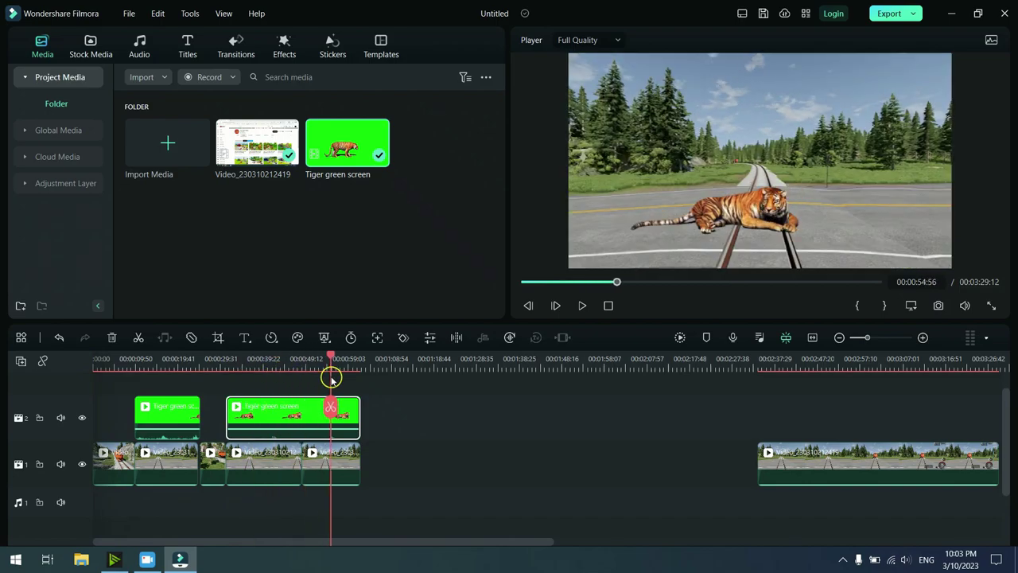
# Delete the leftover clip at the far end of the first track and check the lying tiger scene at 00:00:46:58.
pyautogui.rightClick(846, 464)
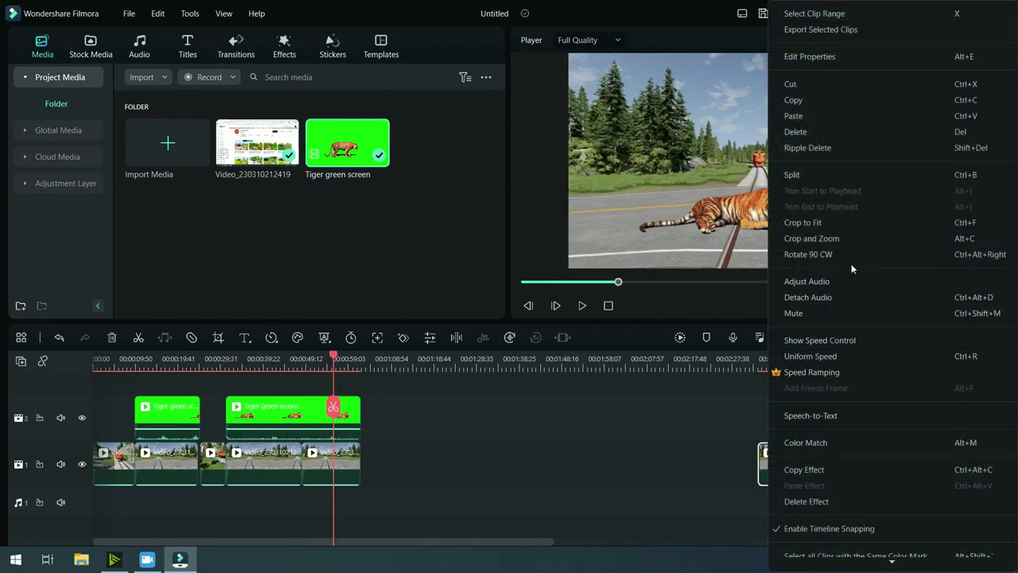
pyautogui.click(841, 132)
pyautogui.moveTo(761, 363); pyautogui.dragTo(296, 363)
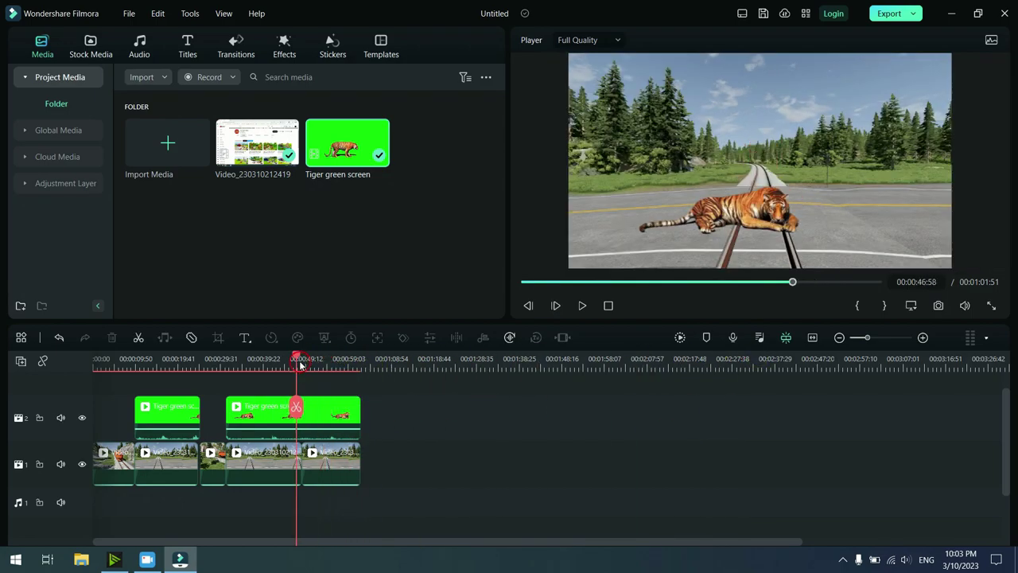
# Open the local video export settings for the finished edit.
pyautogui.click(918, 14)
pyautogui.click(918, 32)
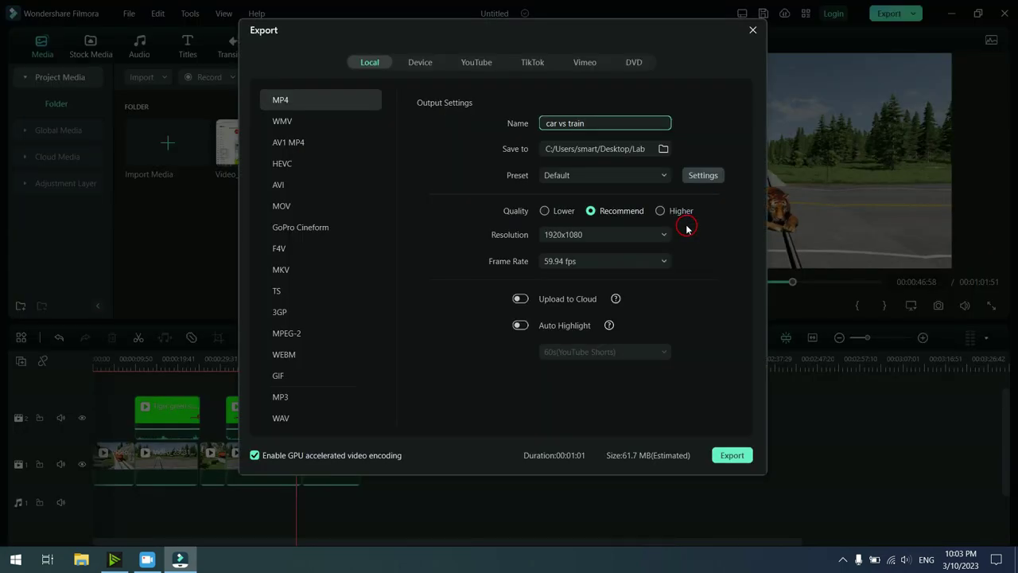